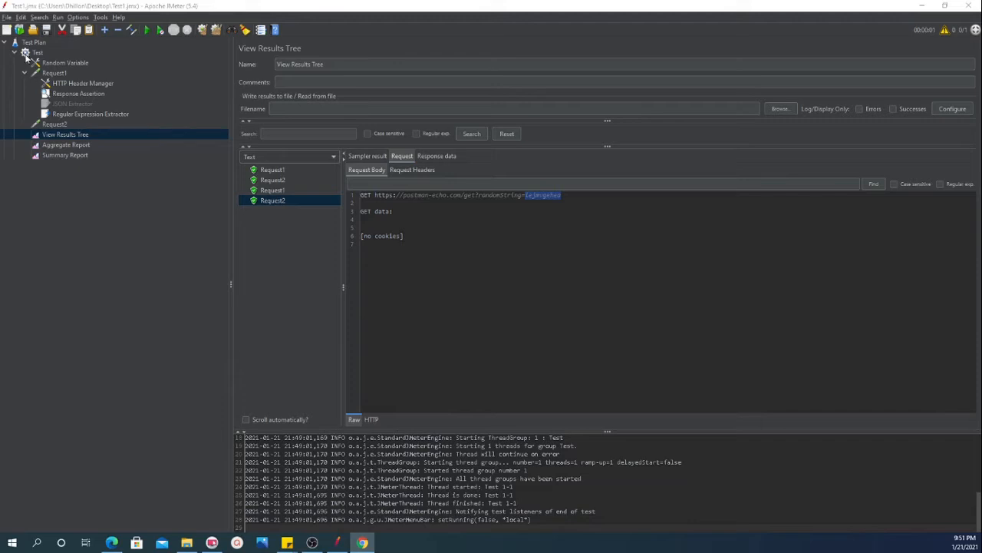
Add a Constant Timer to the Test thread group and place it between Random Variable and Request1
{"action": "right_click", "coordinate": [36, 53]}
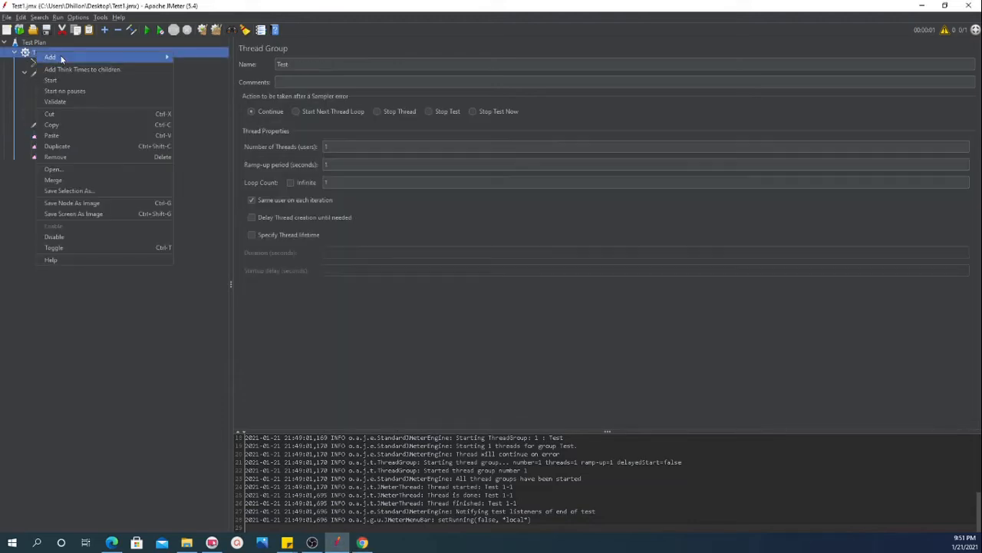
{"action": "mouse_move", "coordinate": [121, 58]}
{"action": "mouse_move", "coordinate": [205, 116]}
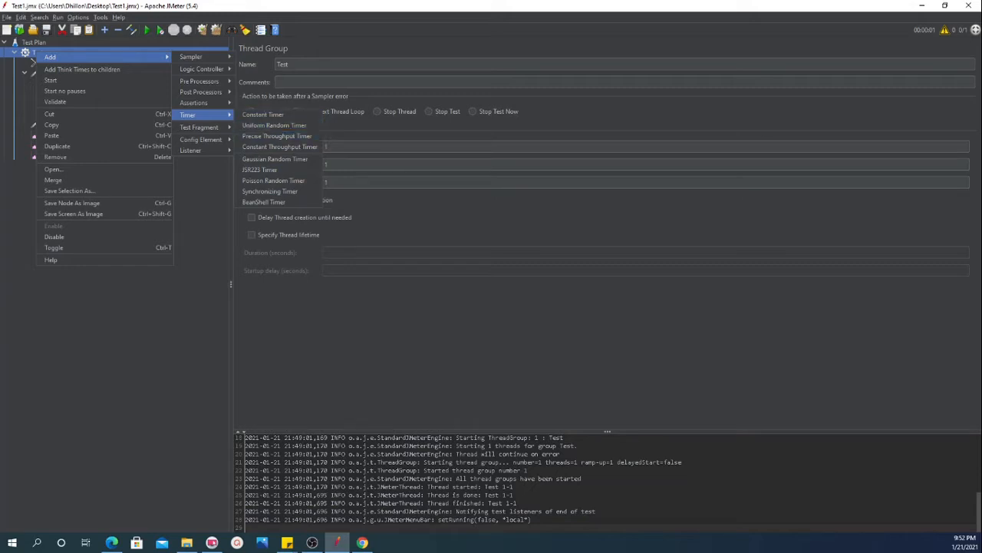
{"action": "left_click", "coordinate": [269, 114]}
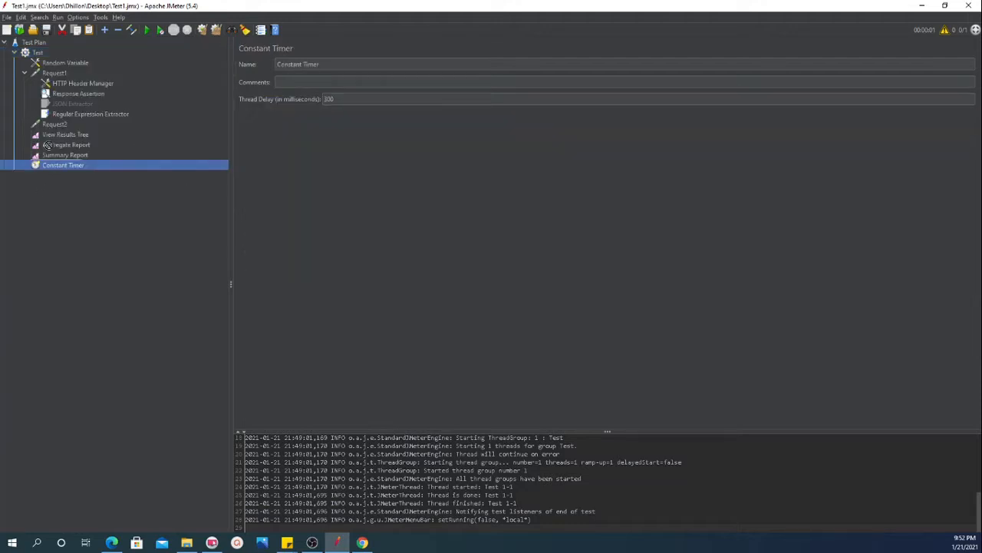
{"action": "left_click_drag", "start_coordinate": [46, 165], "coordinate": [44, 74]}
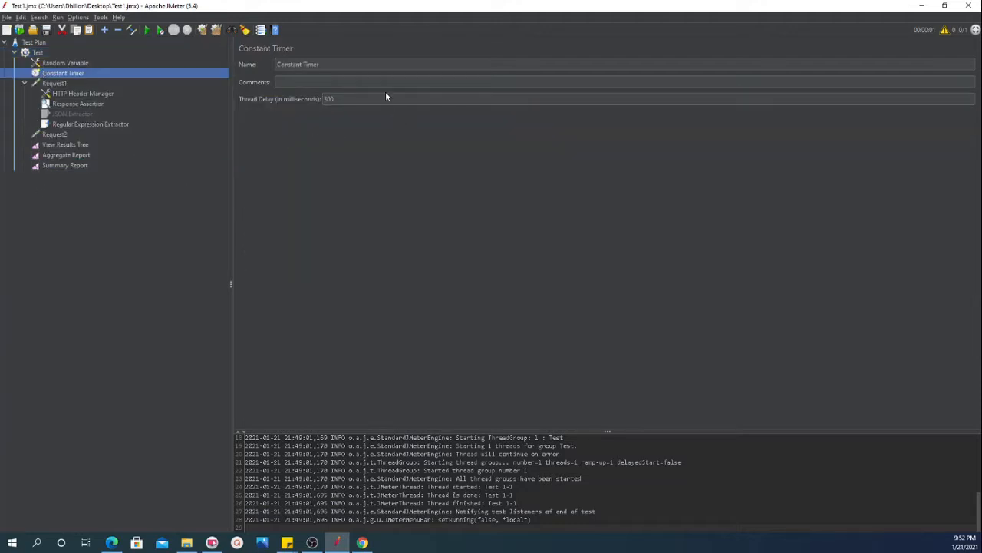
Set the Constant Timer's thread delay to 3000 milliseconds
{"action": "left_click", "coordinate": [345, 99]}
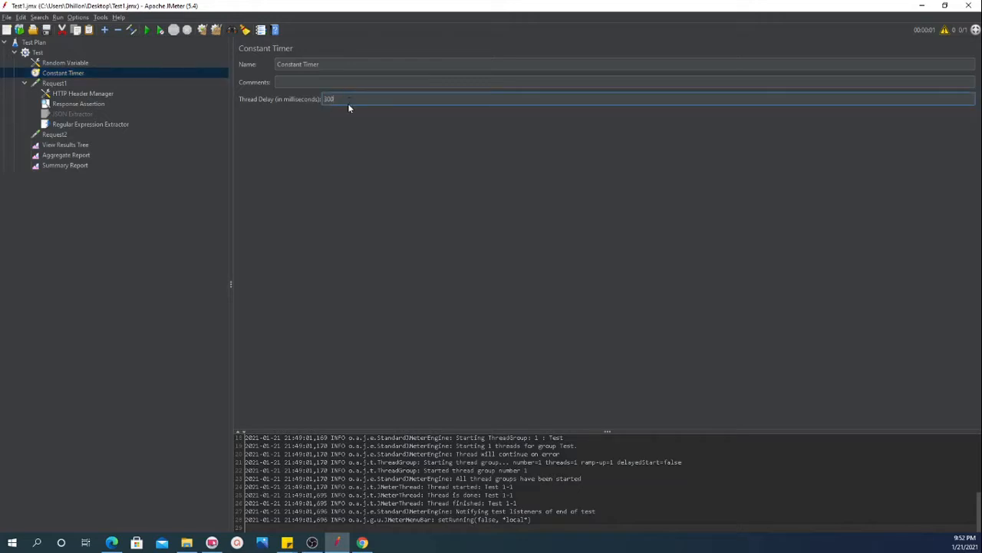
{"action": "type", "text": "0"}
{"action": "left_click", "coordinate": [312, 542]}
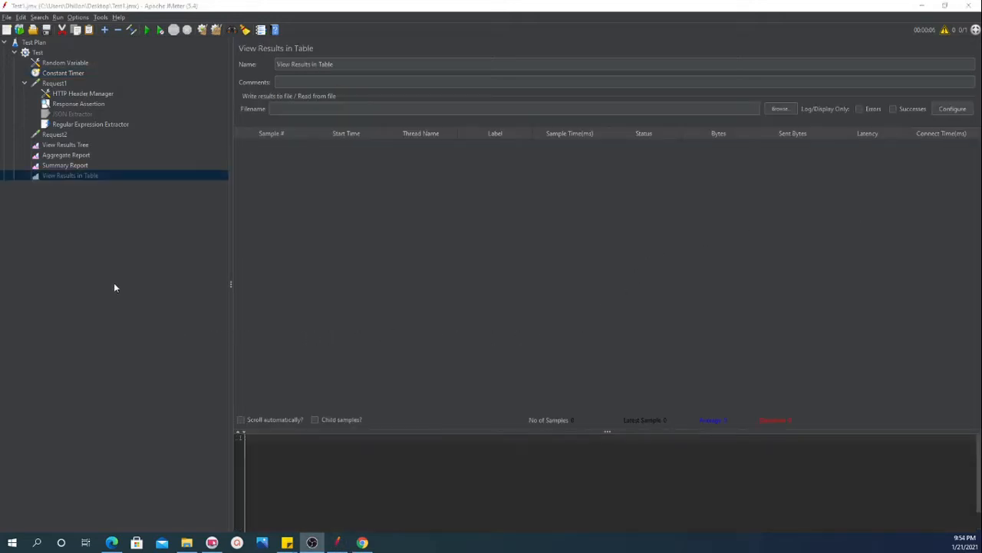
{"action": "right_click", "coordinate": [55, 175]}
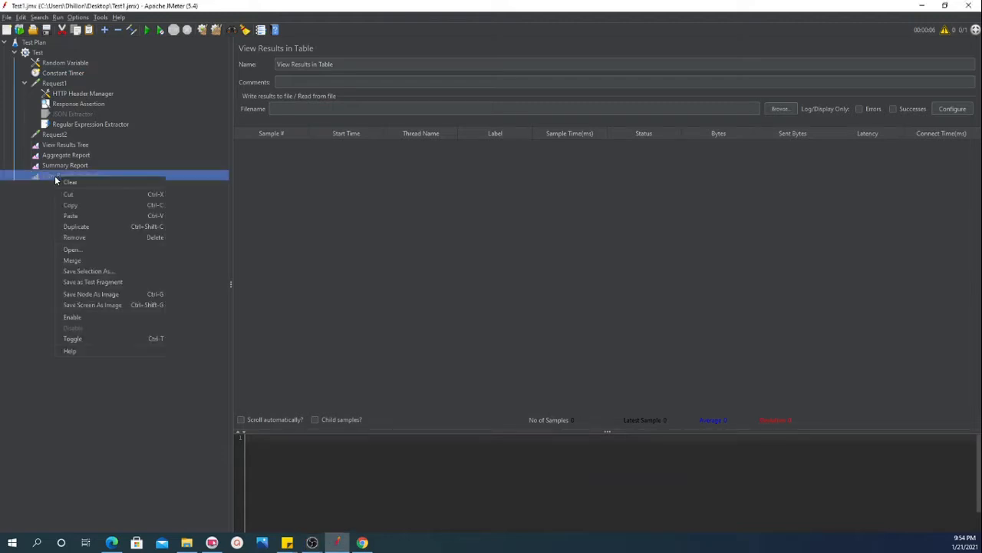
{"action": "left_click", "coordinate": [83, 181]}
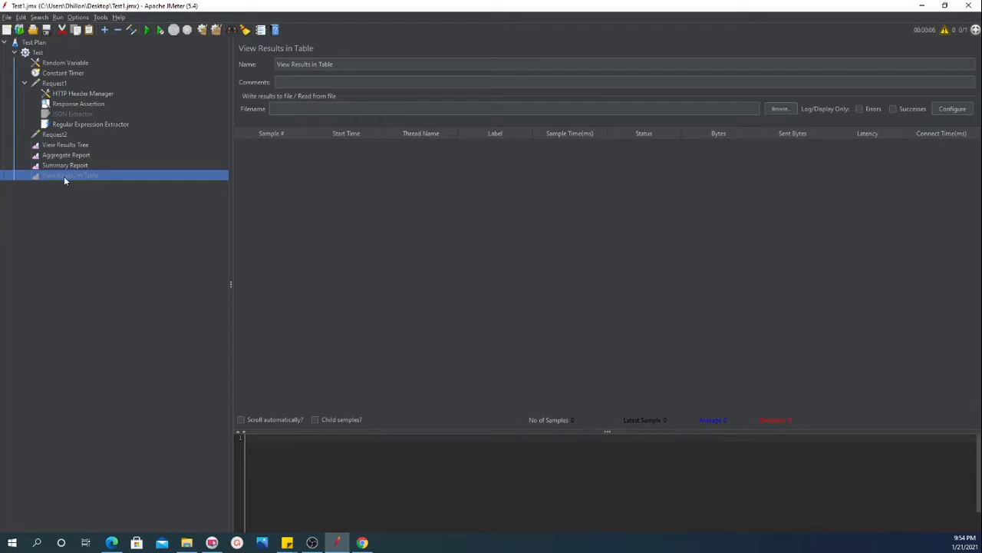
{"action": "left_click", "coordinate": [37, 54]}
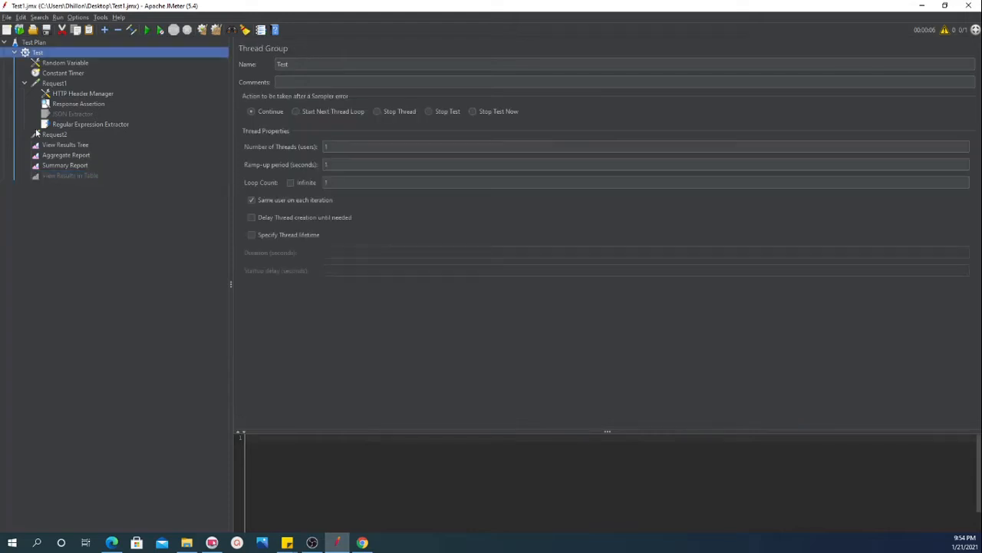
{"action": "left_click", "coordinate": [56, 176]}
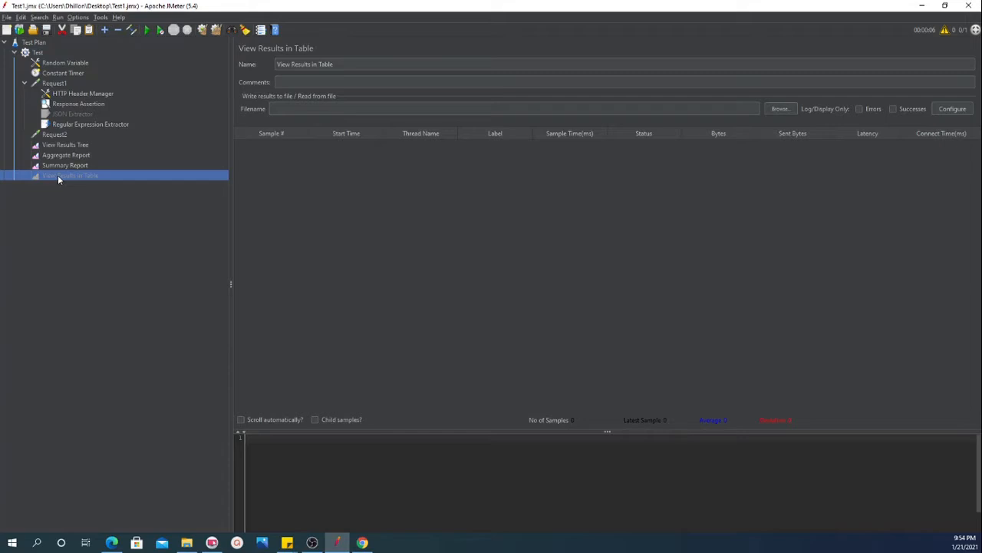
Add a new View Results in Table listener to the Test thread group
{"action": "right_click", "coordinate": [40, 54]}
{"action": "mouse_move", "coordinate": [61, 59]}
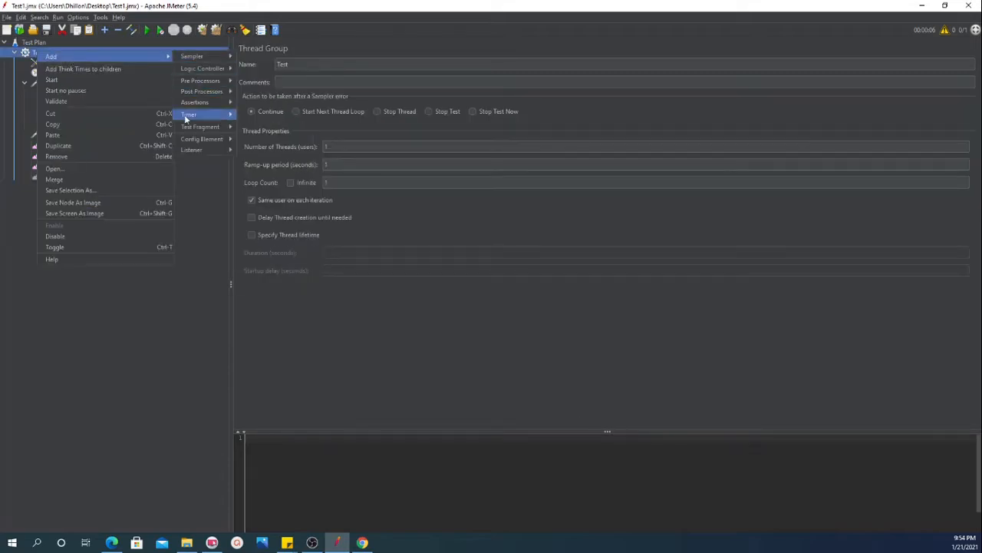
{"action": "mouse_move", "coordinate": [198, 150]}
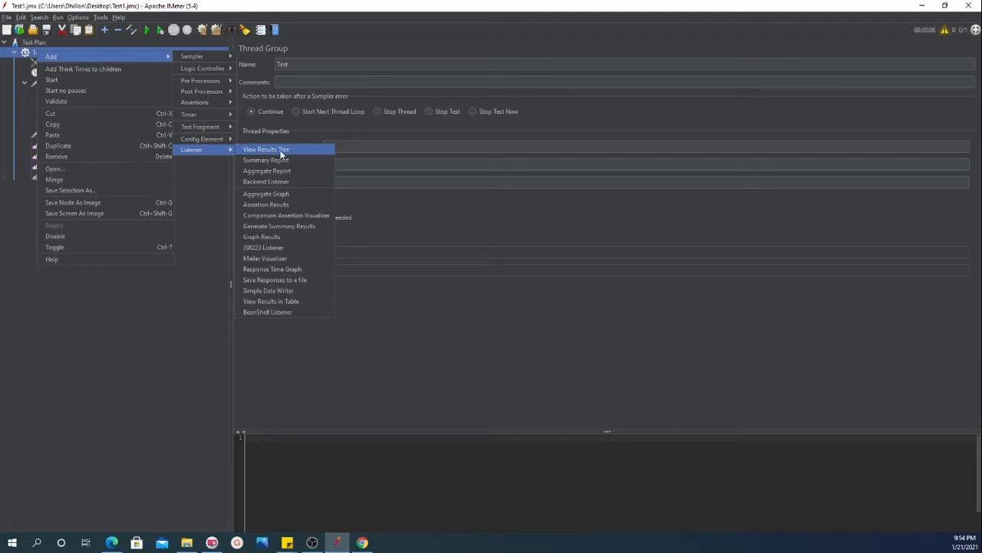
{"action": "left_click", "coordinate": [290, 301]}
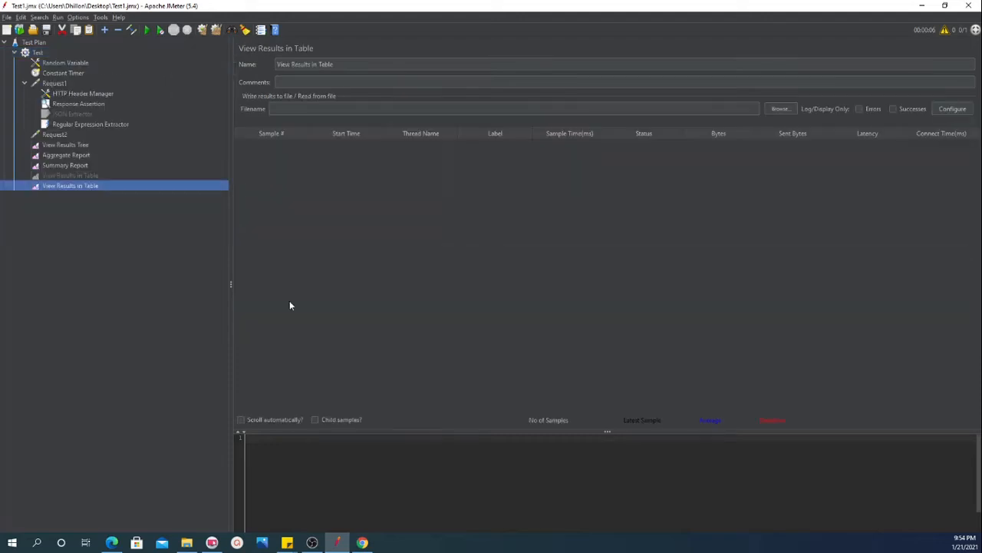
Remove the disabled View Results in Table listener from the thread group and confirm the removal
{"action": "left_click_drag", "start_coordinate": [79, 185], "coordinate": [74, 178]}
{"action": "right_click", "coordinate": [74, 178]}
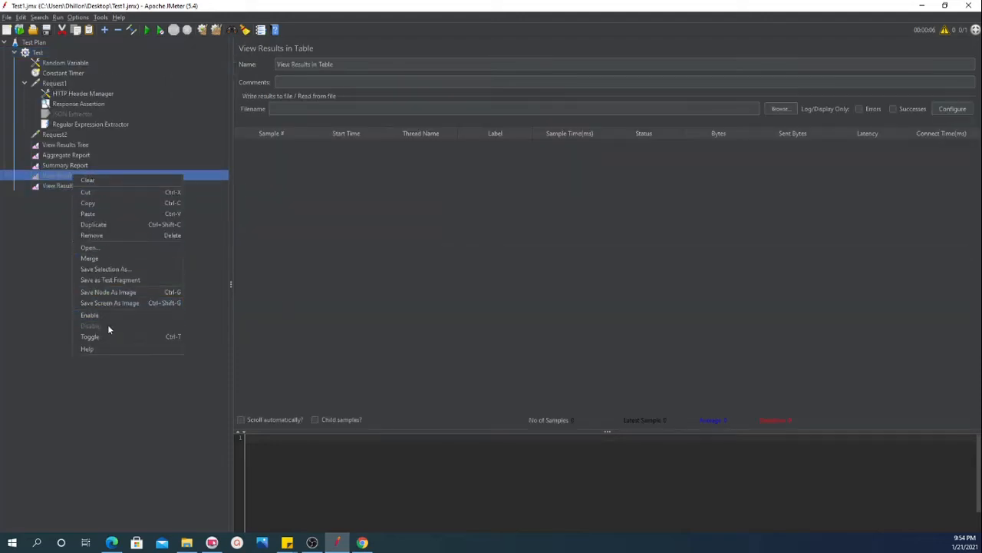
{"action": "left_click", "coordinate": [96, 236]}
{"action": "left_click", "coordinate": [477, 284]}
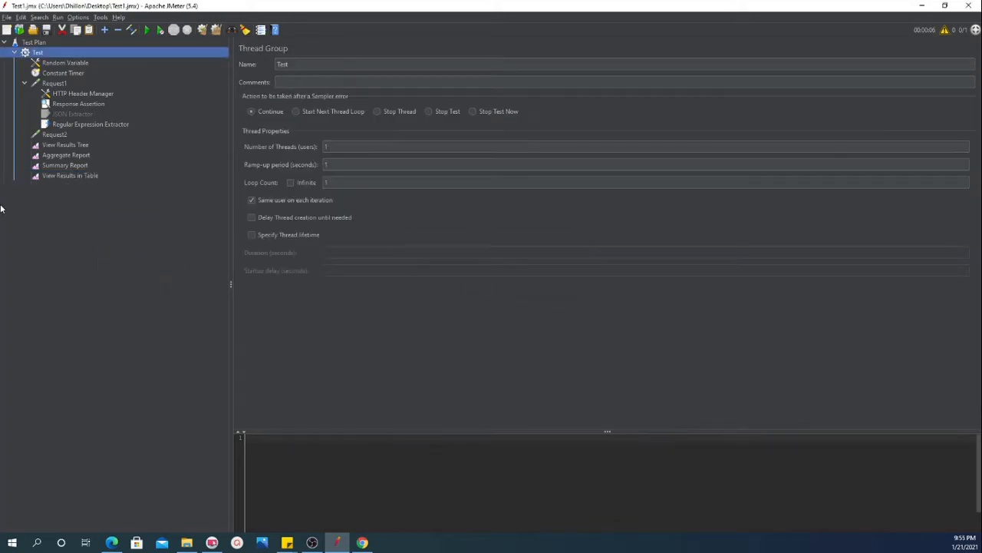
Check the Constant Timer's delay, then run the test with the View Results in Table listener displayed
{"action": "left_click", "coordinate": [60, 175]}
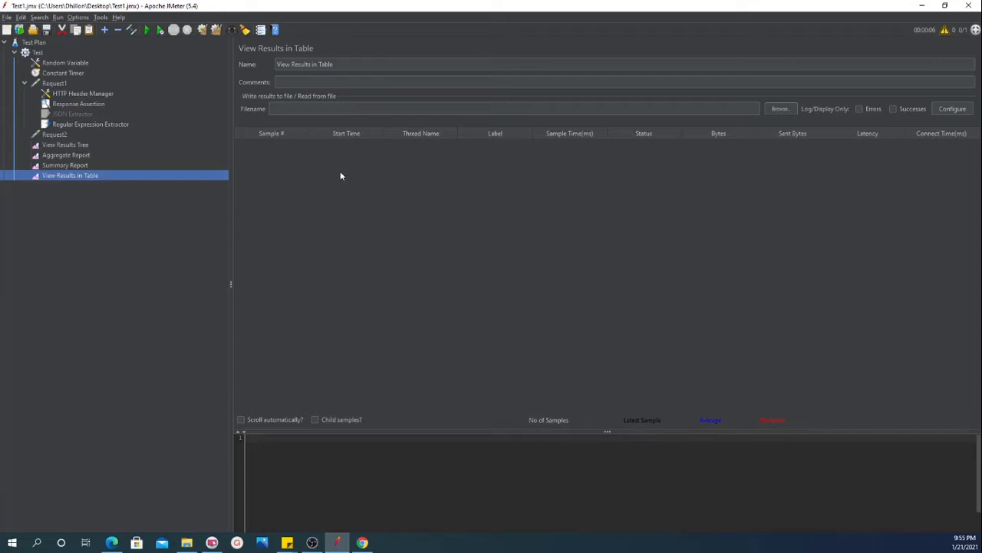
{"action": "left_click", "coordinate": [54, 73]}
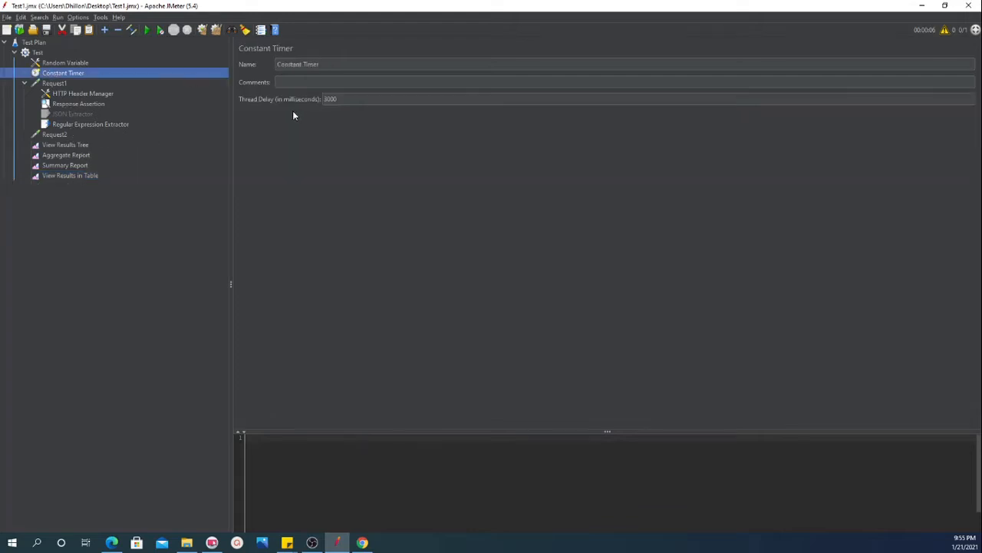
{"action": "left_click", "coordinate": [67, 175]}
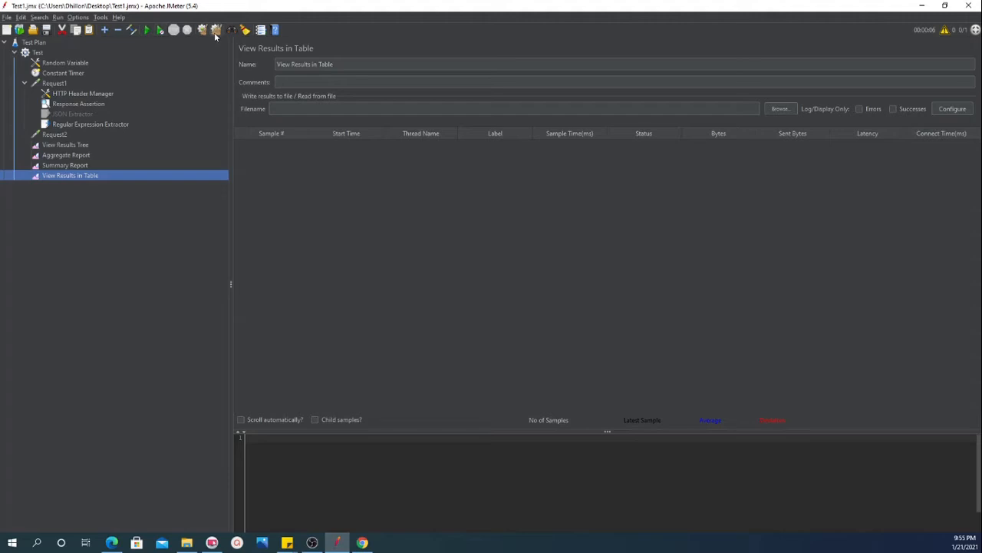
{"action": "left_click", "coordinate": [147, 30]}
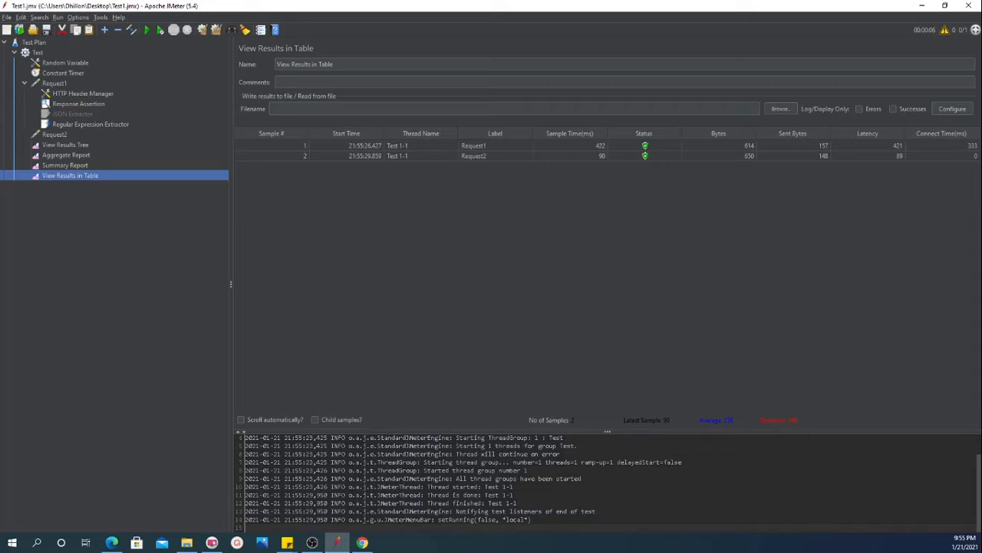
{"action": "key", "text": "alt+Tab"}
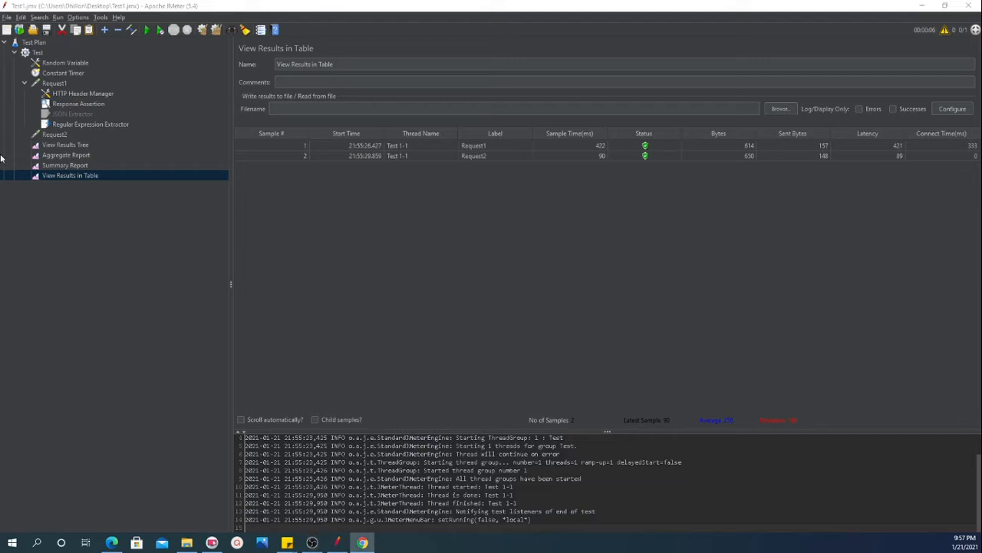
Add a Uniform Random Timer to the Test thread group and place it directly above the Constant Timer
{"action": "left_click", "coordinate": [41, 54]}
{"action": "right_click", "coordinate": [40, 53]}
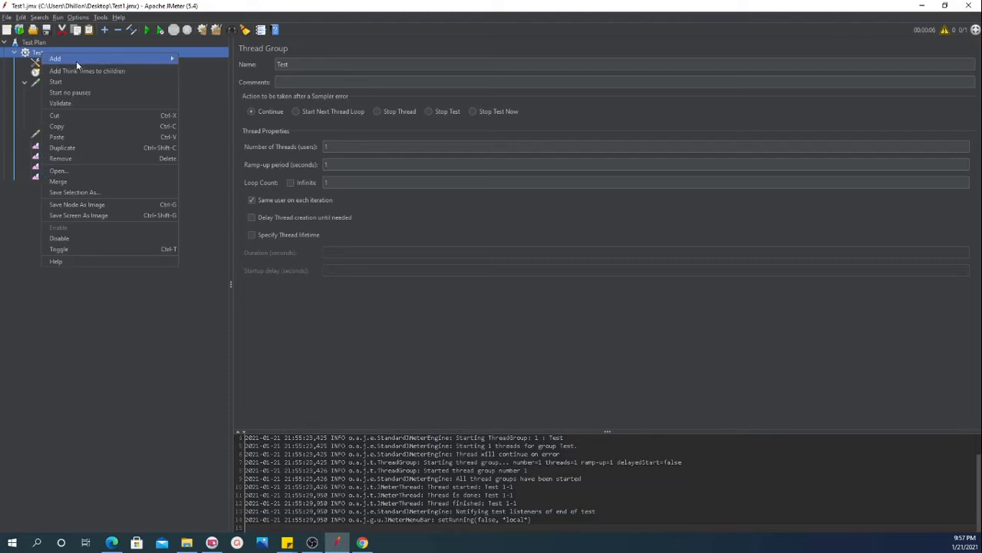
{"action": "mouse_move", "coordinate": [165, 59]}
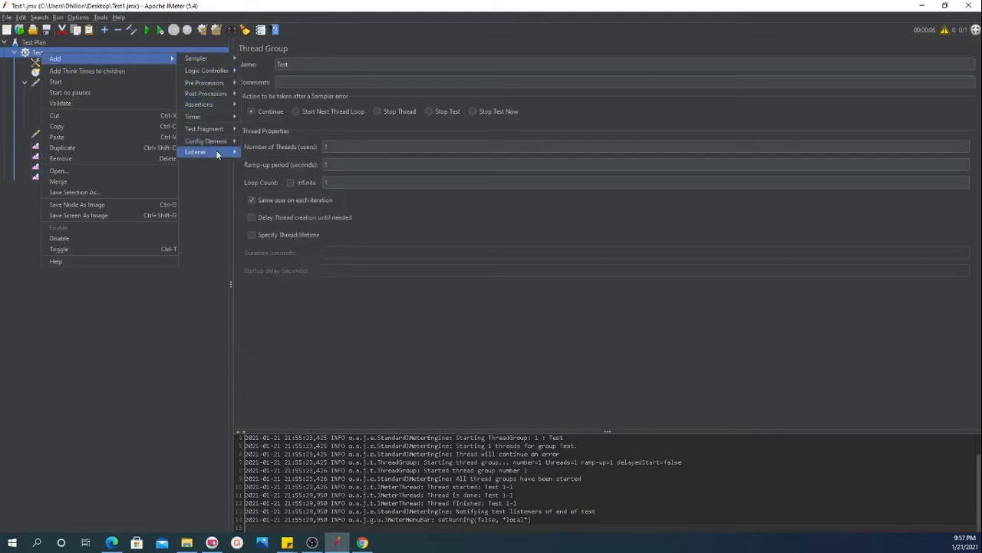
{"action": "mouse_move", "coordinate": [231, 118]}
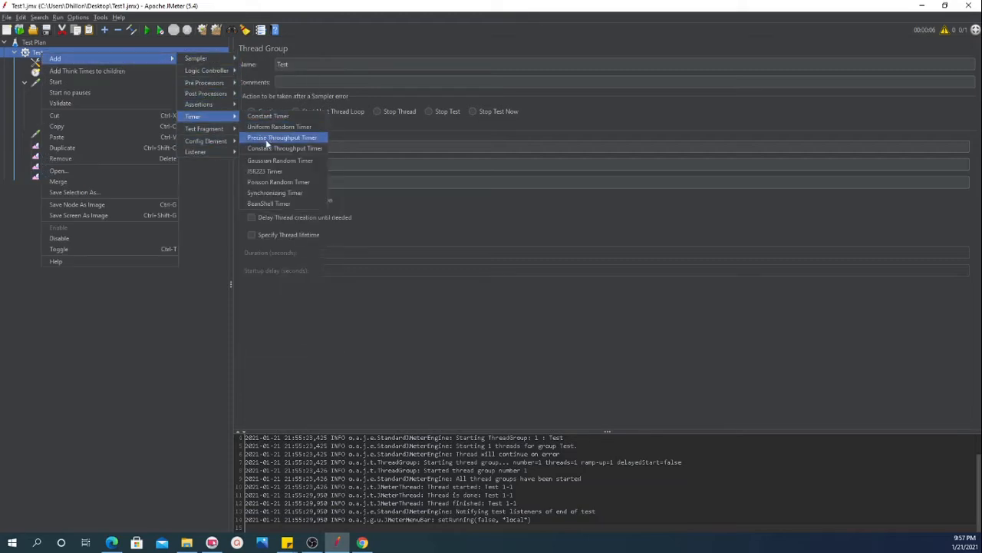
{"action": "left_click", "coordinate": [274, 129]}
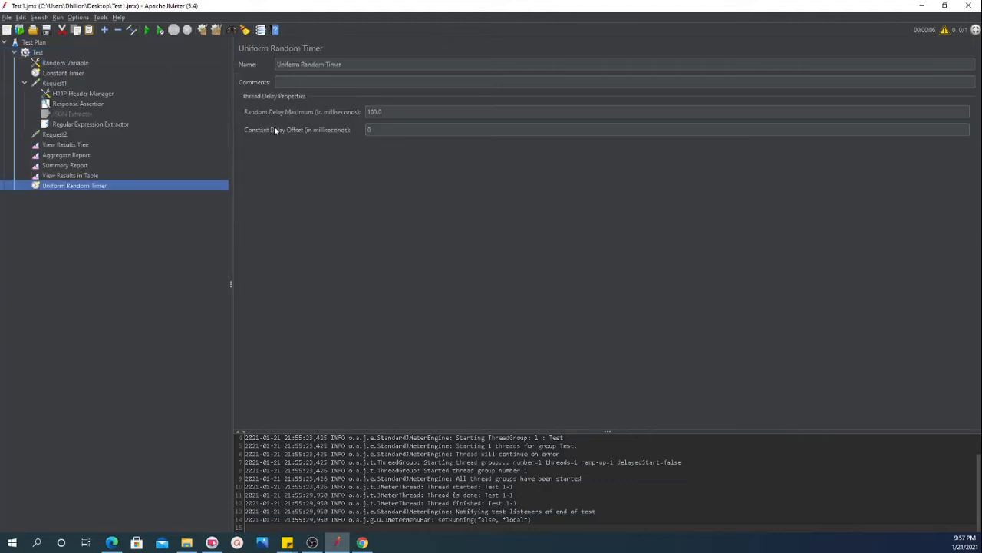
{"action": "left_click_drag", "start_coordinate": [58, 93], "coordinate": [55, 74]}
Disable the Constant Timer and open the Uniform Random Timer's random delay maximum
{"action": "left_click", "coordinate": [54, 83]}
{"action": "right_click", "coordinate": [54, 84]}
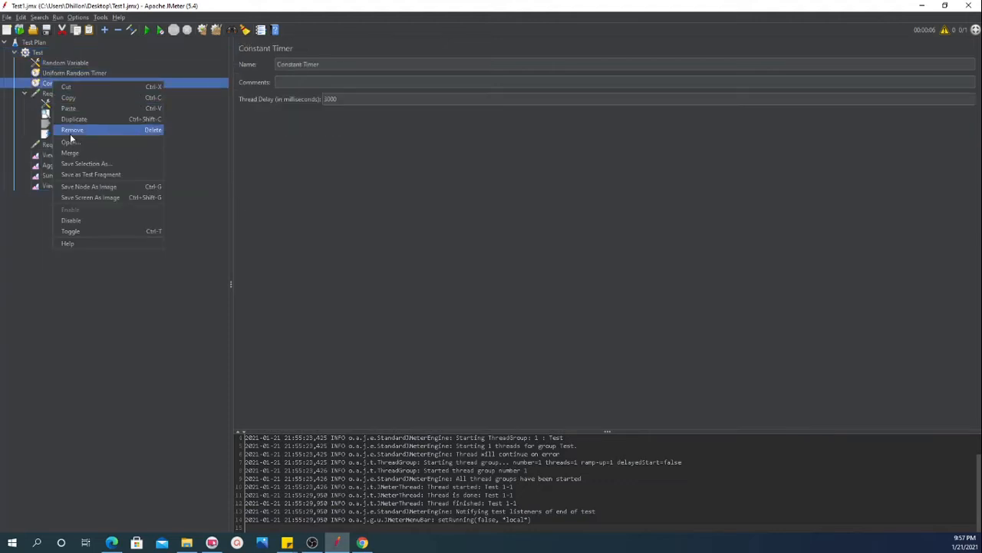
{"action": "left_click", "coordinate": [86, 218]}
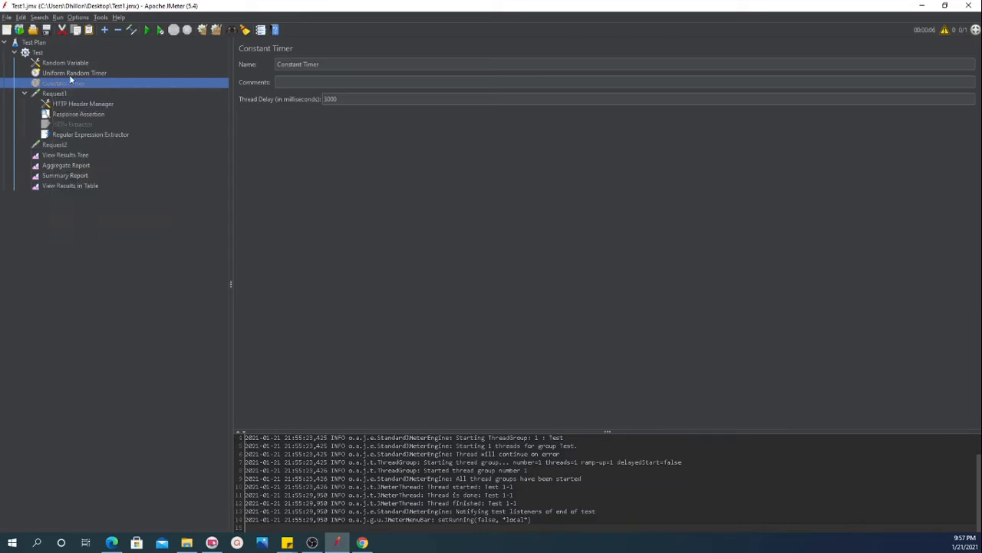
{"action": "left_click", "coordinate": [70, 73]}
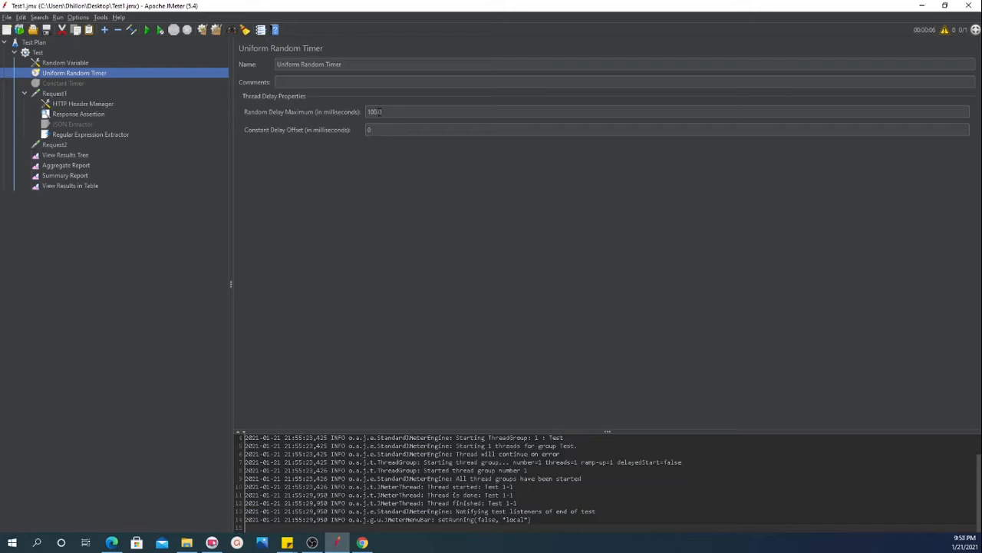
{"action": "left_click", "coordinate": [371, 112]}
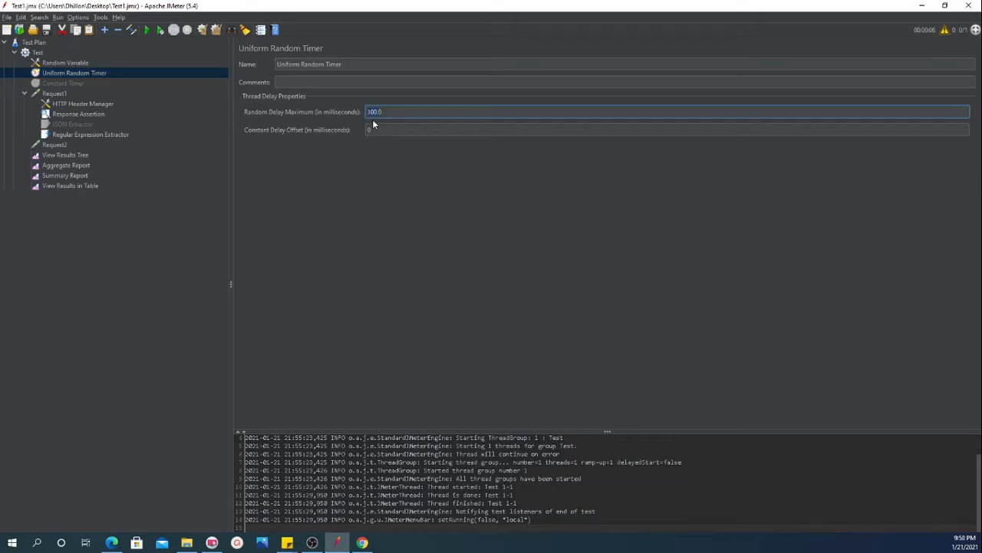
{"action": "double_click", "coordinate": [380, 111]}
Clear all earlier results and rerun the test with View Results in Table displayed
{"action": "left_click", "coordinate": [62, 188]}
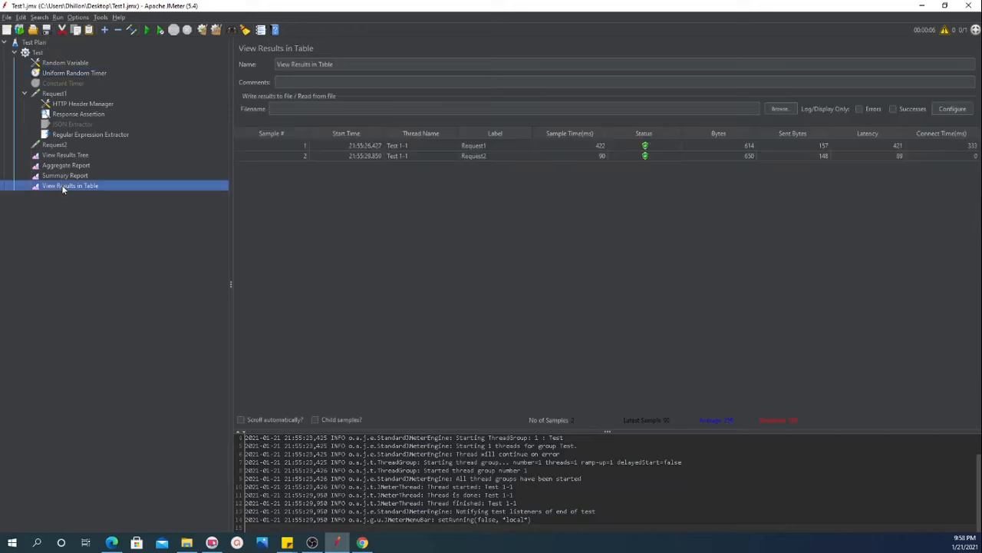
{"action": "left_click", "coordinate": [199, 30]}
{"action": "left_click", "coordinate": [199, 31]}
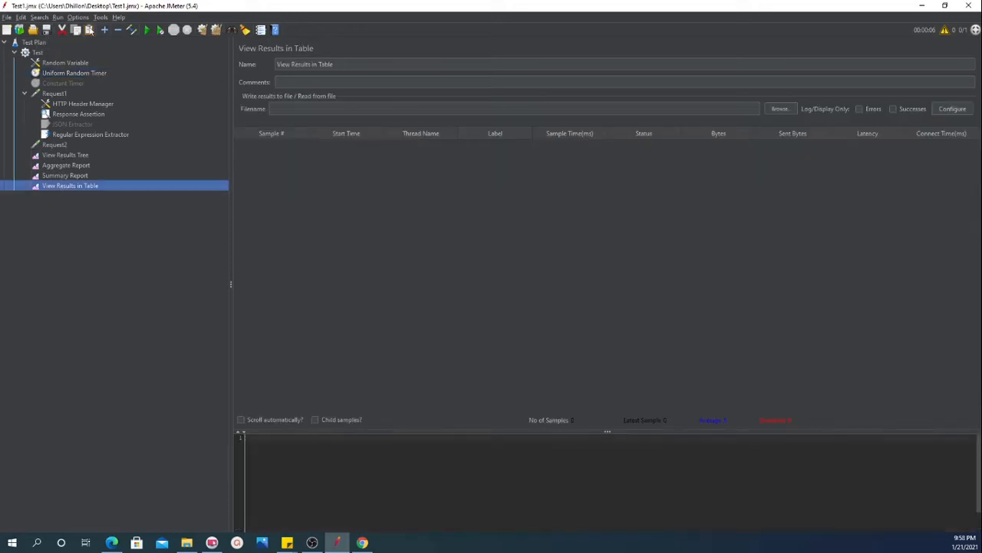
{"action": "left_click", "coordinate": [147, 30]}
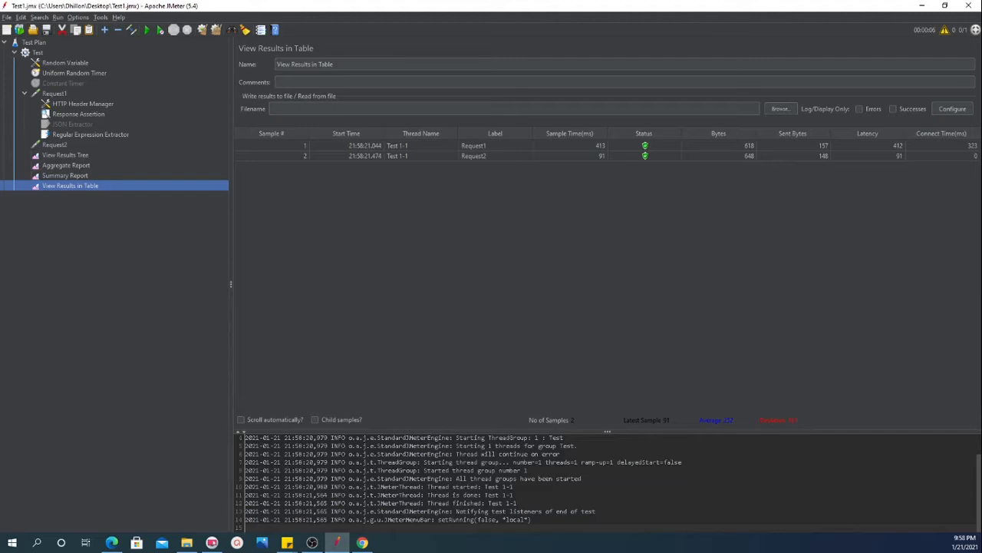
{"action": "key", "text": "alt+Tab"}
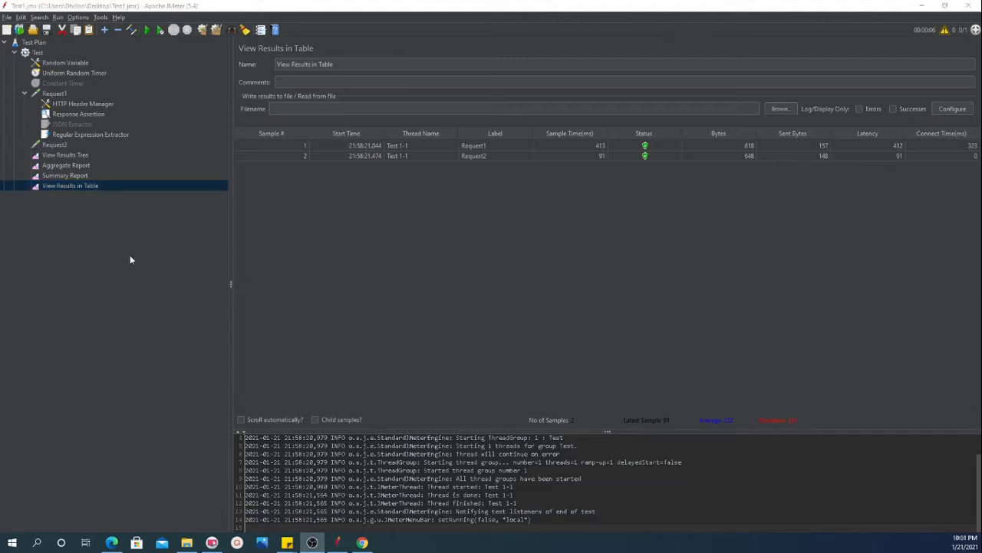
Disable the Uniform Random Timer in the Test thread group
{"action": "left_click", "coordinate": [55, 75]}
{"action": "right_click", "coordinate": [55, 75]}
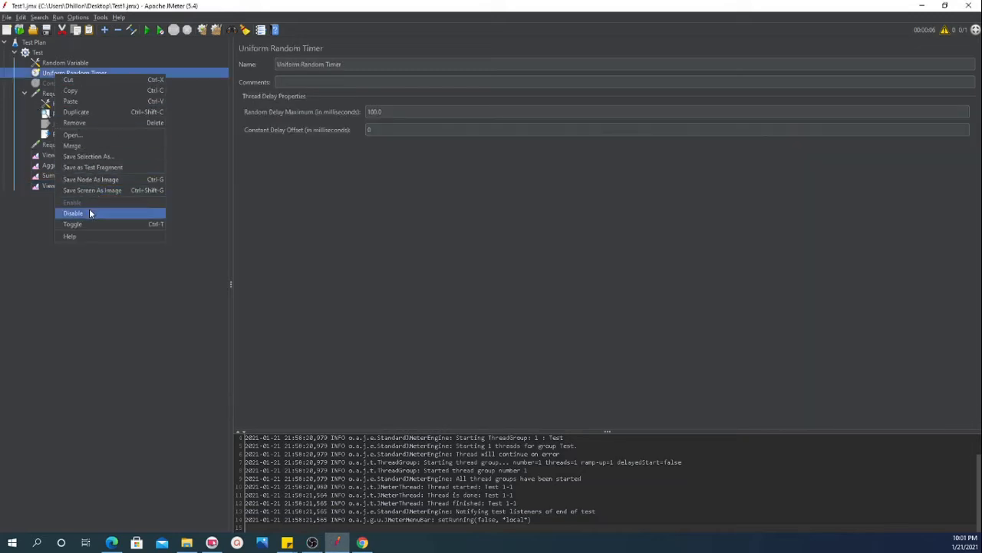
{"action": "left_click", "coordinate": [89, 208]}
Add a Gaussian Random Timer to the Test thread group
{"action": "right_click", "coordinate": [37, 52]}
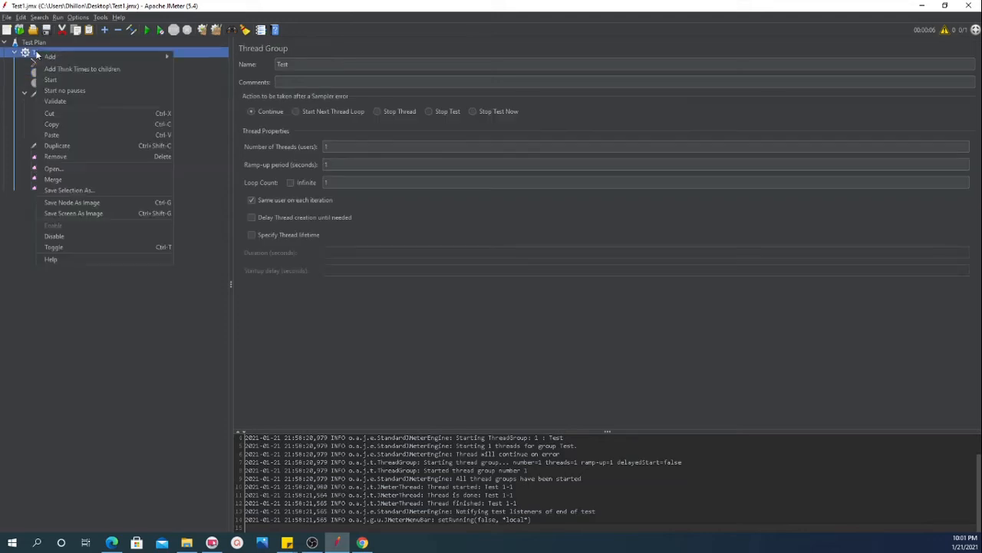
{"action": "mouse_move", "coordinate": [122, 58]}
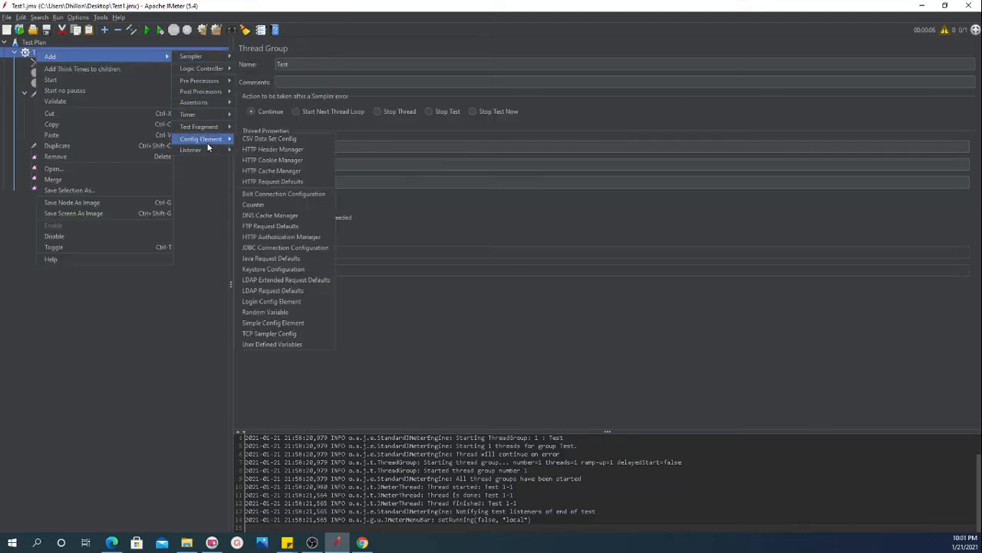
{"action": "mouse_move", "coordinate": [211, 118]}
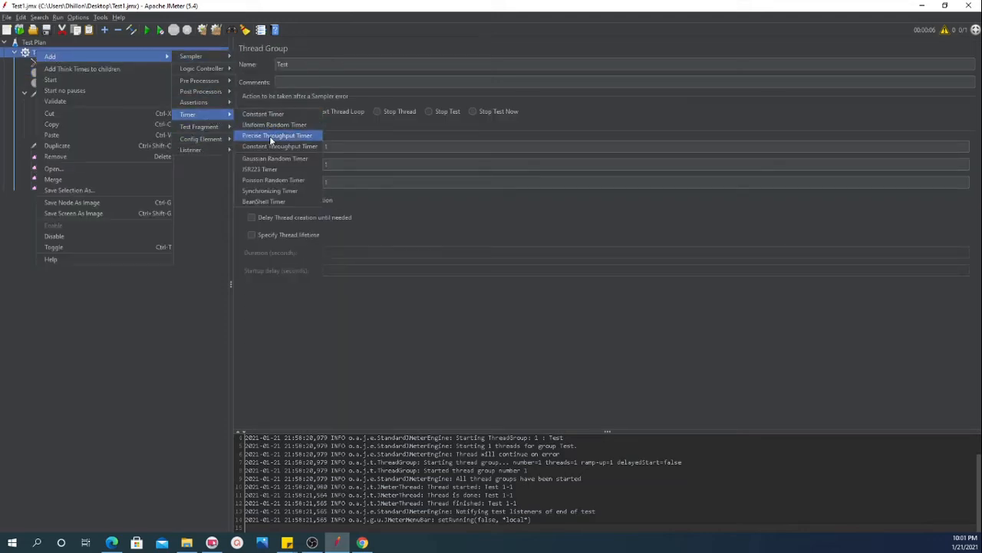
{"action": "left_click", "coordinate": [277, 158]}
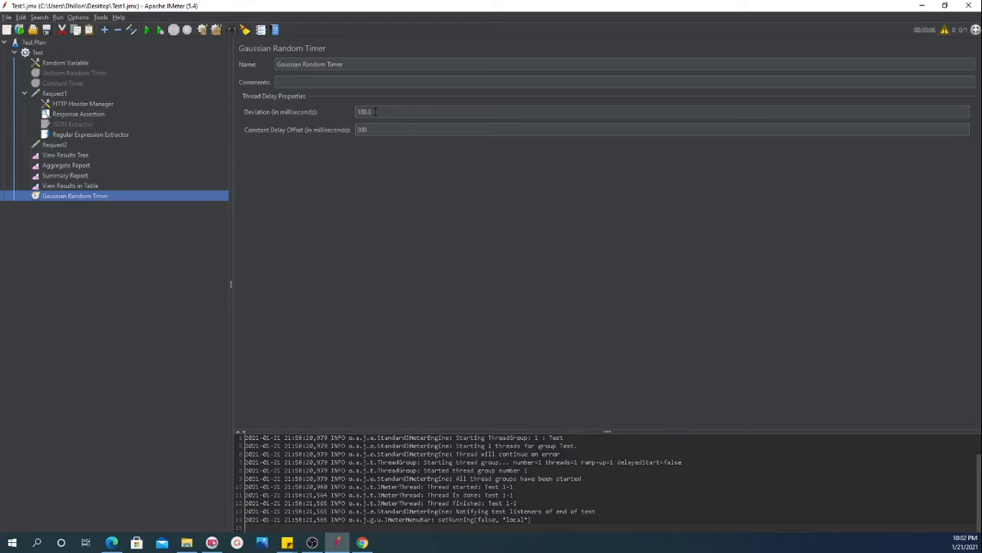
Examine the Gaussian Random Timer's deviation and constant delay offset settings
{"action": "left_click_drag", "start_coordinate": [375, 111], "coordinate": [355, 131]}
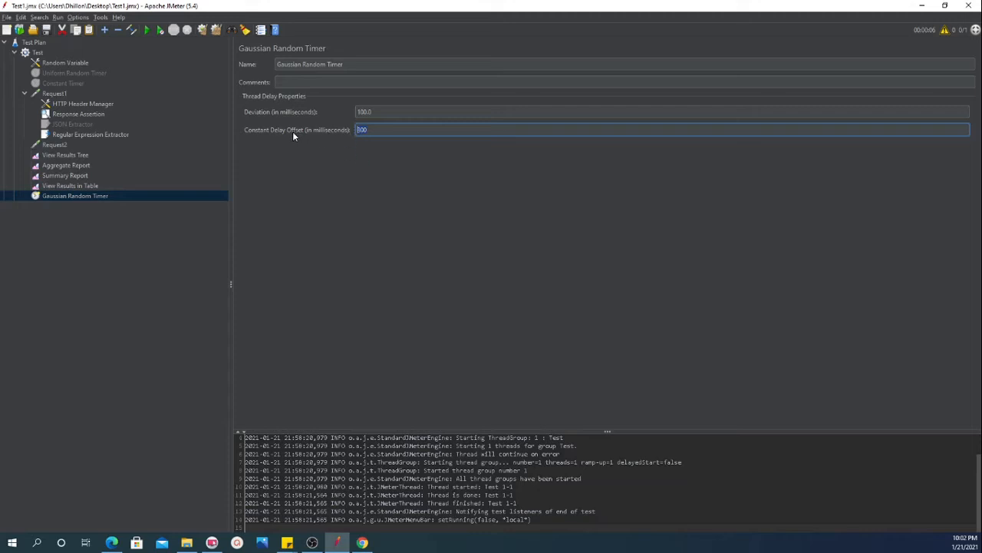
{"action": "left_click", "coordinate": [372, 129]}
{"action": "left_click", "coordinate": [358, 112]}
{"action": "left_click", "coordinate": [365, 129]}
{"action": "left_click", "coordinate": [368, 130]}
{"action": "left_click", "coordinate": [325, 82]}
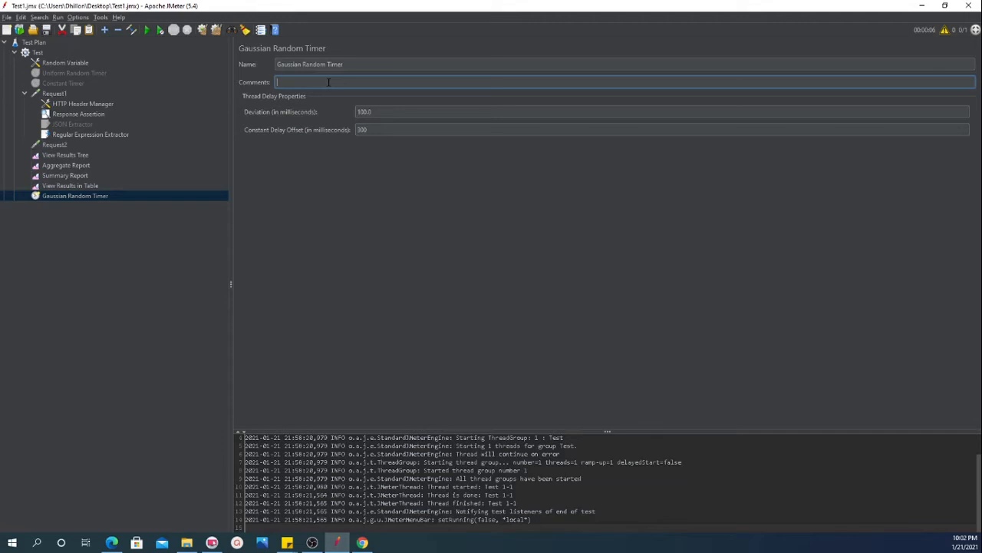
{"action": "left_click", "coordinate": [372, 129]}
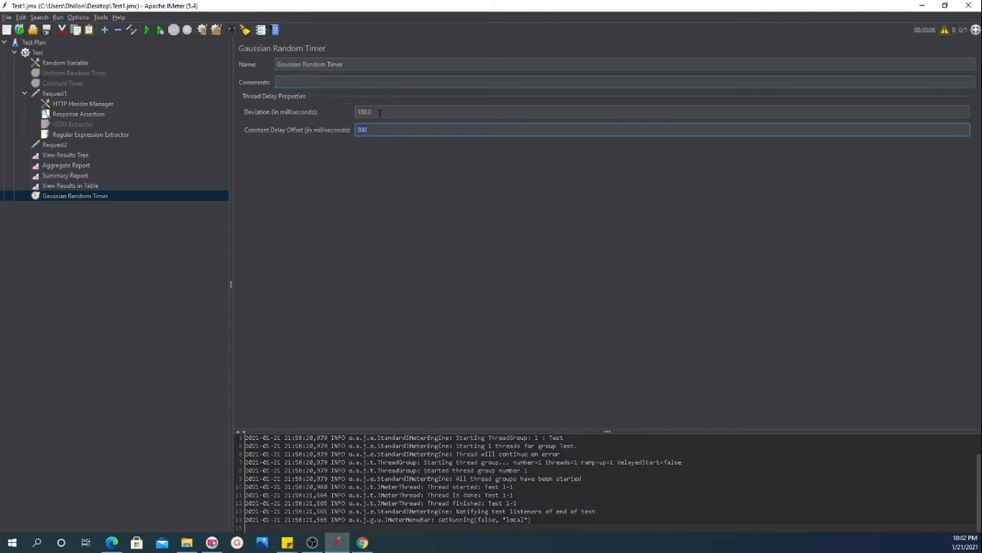
{"action": "key", "text": "shift+Tab"}
{"action": "key", "text": "Tab"}
{"action": "left_click_drag", "start_coordinate": [367, 130], "coordinate": [359, 129]}
Move the Gaussian Random Timer directly above the Uniform Random Timer in the Test thread group
{"action": "left_click", "coordinate": [79, 196]}
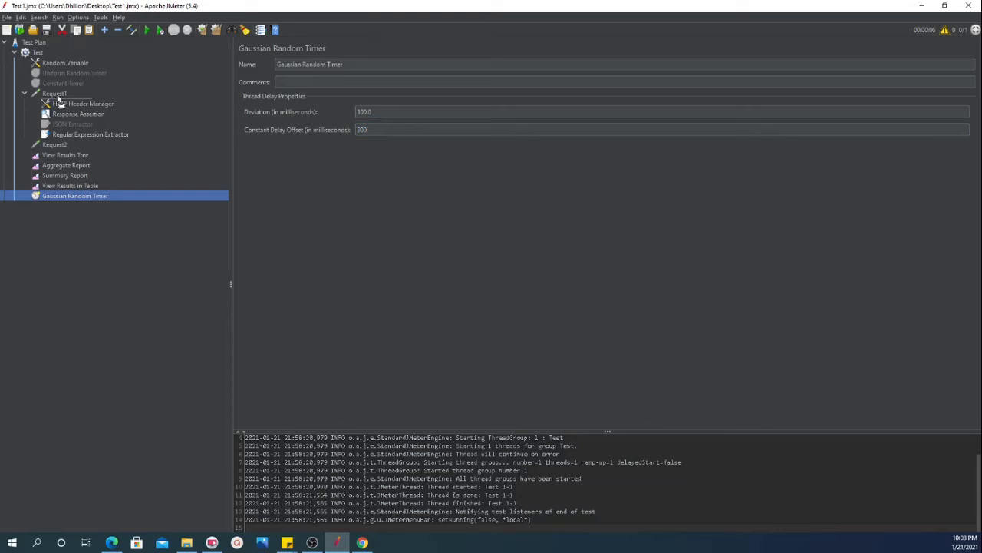
{"action": "left_click_drag", "start_coordinate": [62, 73], "coordinate": [63, 73]}
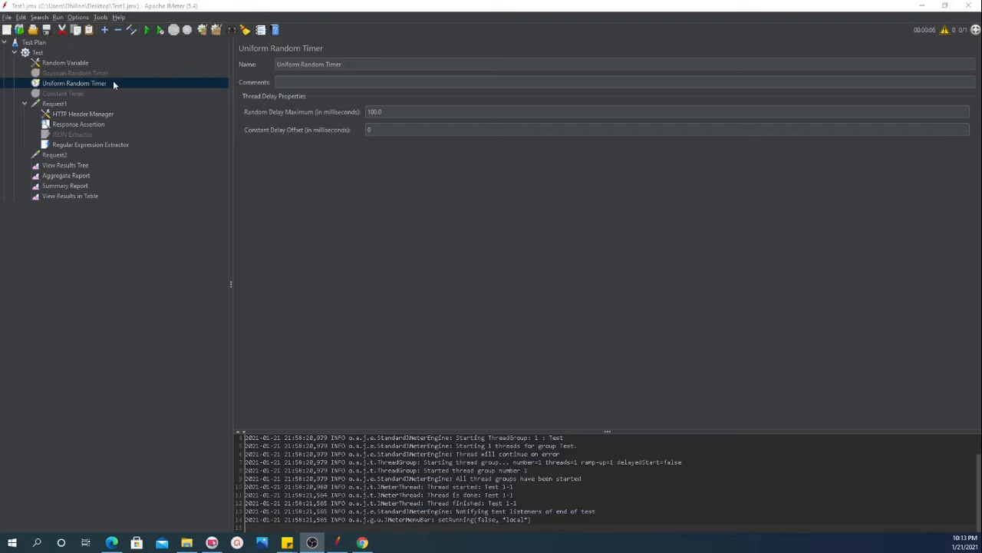
Switch to the Sticky Notes thread delay note and complete its formula as "thread delay = 0.x * rand delay max + offset"
{"action": "mouse_move", "coordinate": [292, 542]}
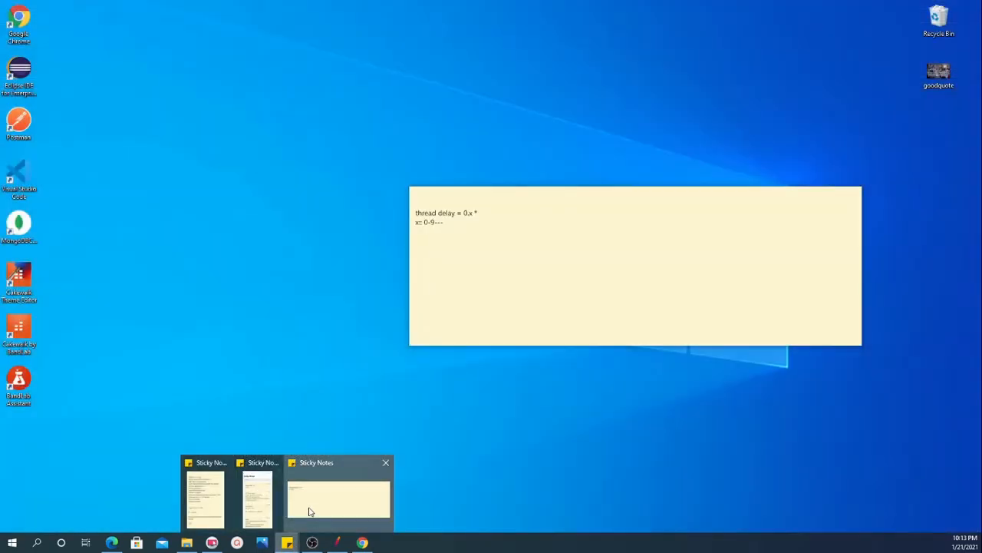
{"action": "left_click", "coordinate": [309, 511]}
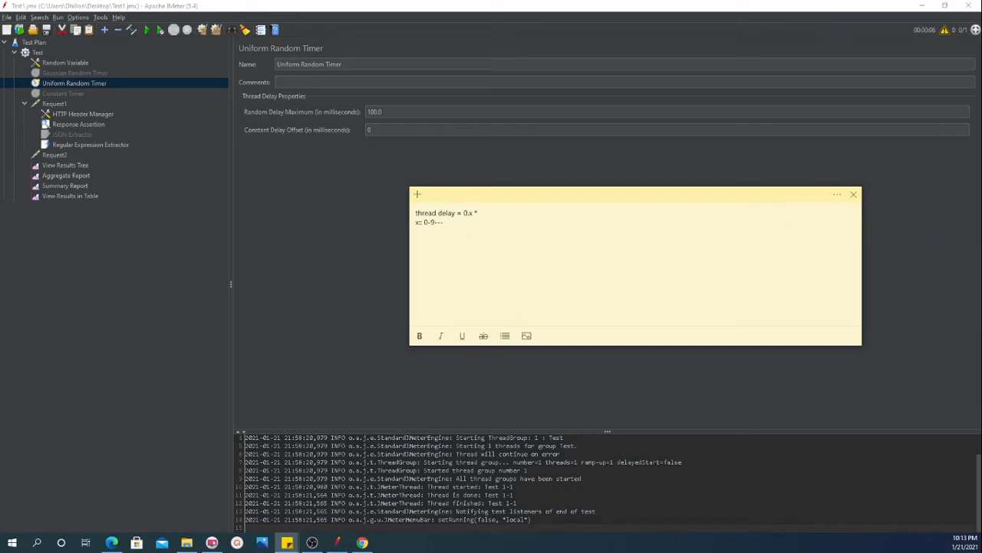
{"action": "key", "text": "alt+Tab"}
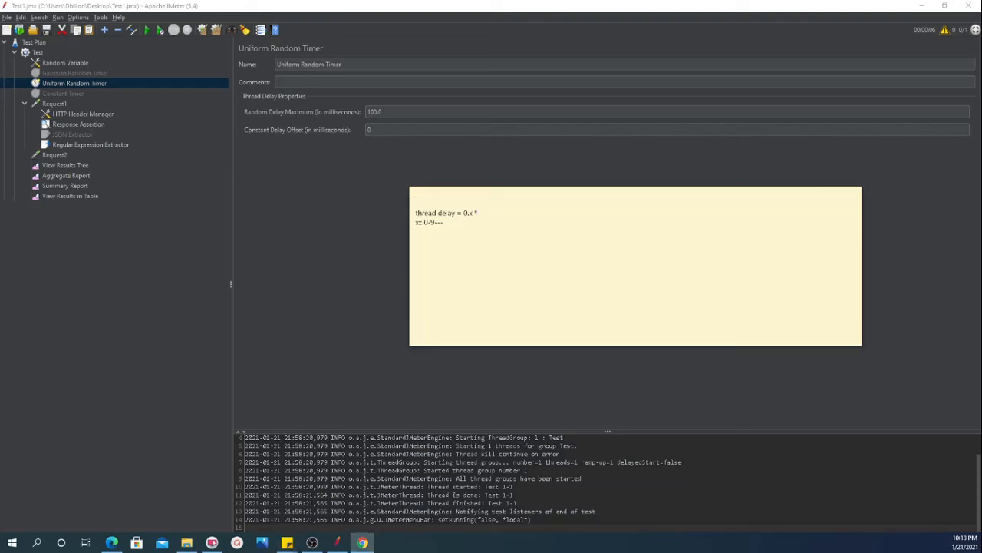
{"action": "left_click", "coordinate": [487, 210]}
{"action": "type", "text": "* "}
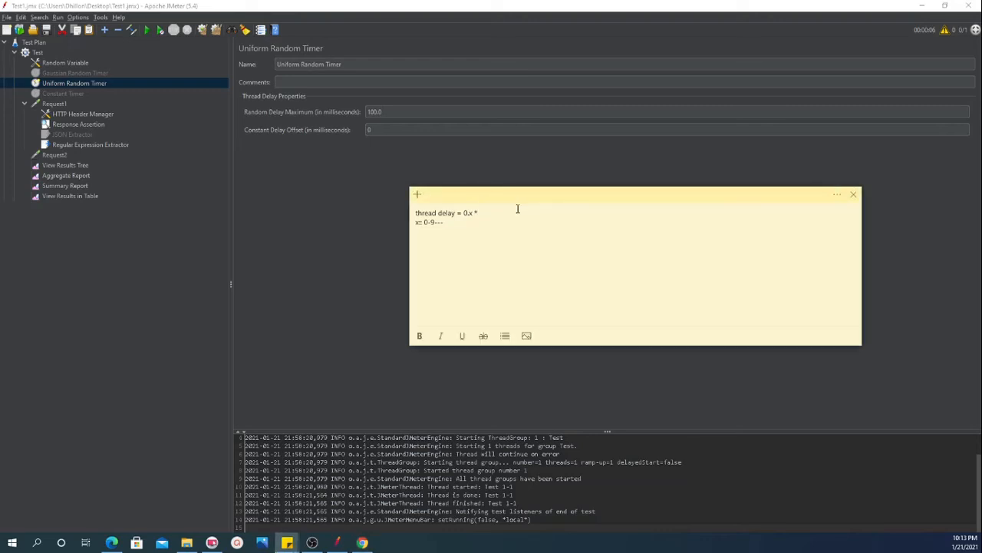
{"action": "type", "text": "rand delay max + offset"}
Review the x range and the full thread delay formula by highlighting them in the note
{"action": "double_click", "coordinate": [417, 224]}
{"action": "left_click_drag", "start_coordinate": [435, 223], "coordinate": [424, 223]}
{"action": "left_click", "coordinate": [435, 223]}
{"action": "left_click_drag", "start_coordinate": [435, 222], "coordinate": [425, 222]}
{"action": "left_click_drag", "start_coordinate": [558, 213], "coordinate": [415, 217]}
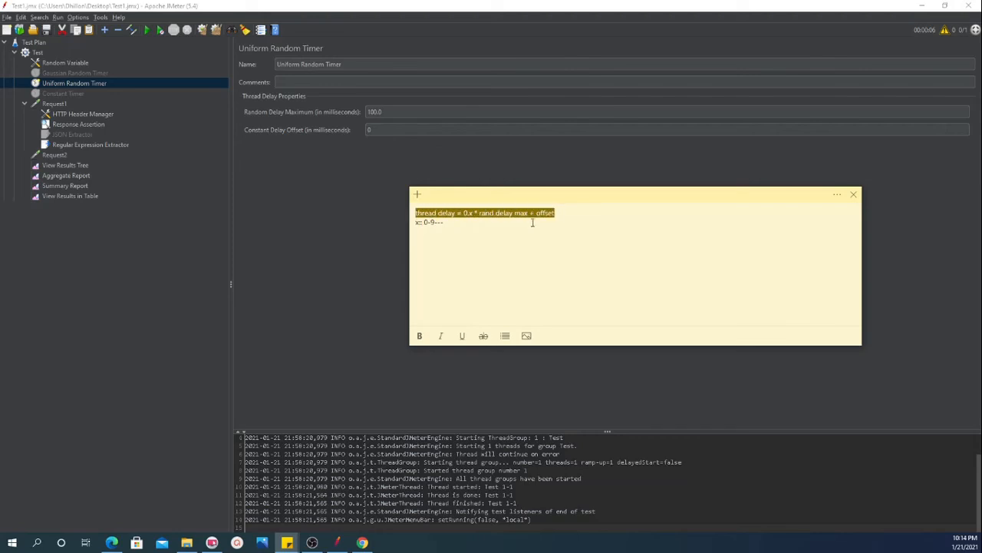
Add the worked example "0.9 * 100 +0" below the x range, separated by a blank line
{"action": "left_click", "coordinate": [445, 232]}
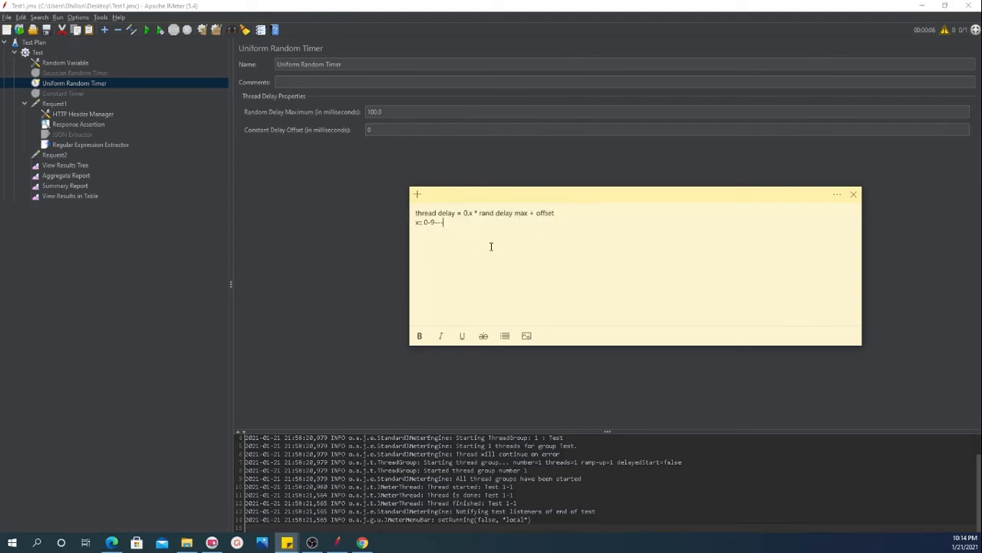
{"action": "key", "text": "Return"}
Write the example's result "90 milli" on the line below the calculation
{"action": "key", "text": "Return"}
{"action": "type", "text": "0.9 &"}
{"action": "key", "text": "BackSpace"}
{"action": "type", "text": "* 100 +0"}
{"action": "key", "text": "Return"}
{"action": "type", "text": "2"}
{"action": "key", "text": "BackSpace"}
{"action": "type", "text": "90 milli"}
{"action": "key", "text": "alt+Tab"}
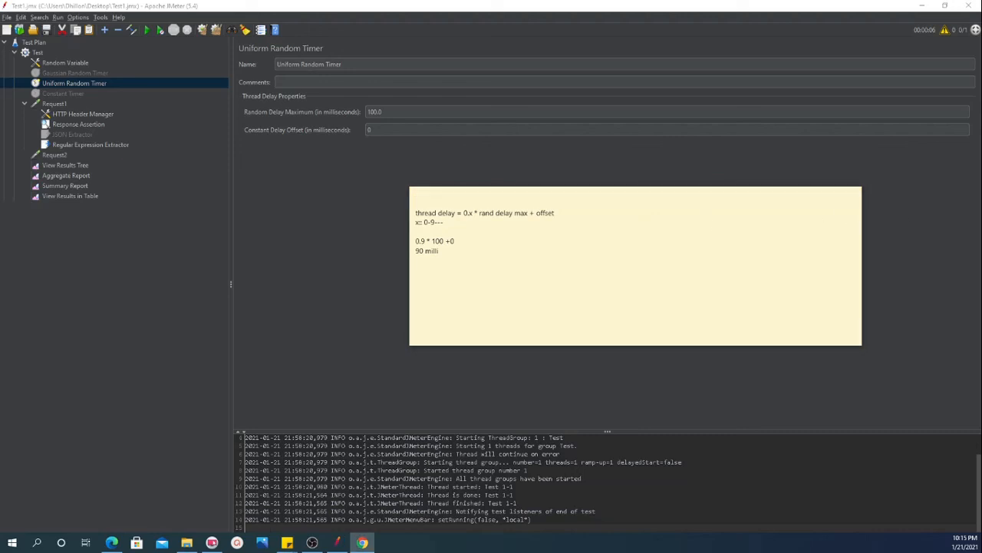
{"action": "key", "text": "alt+Tab"}
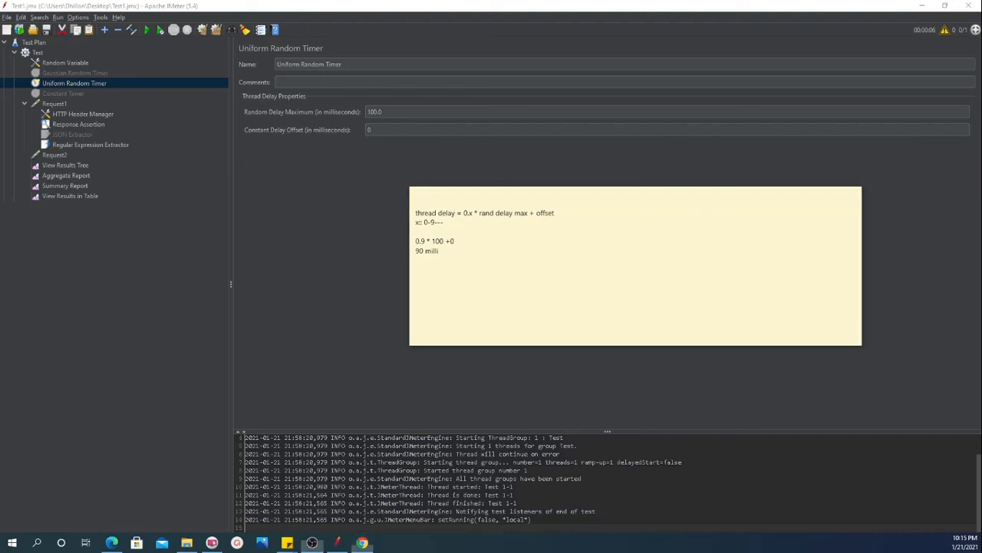